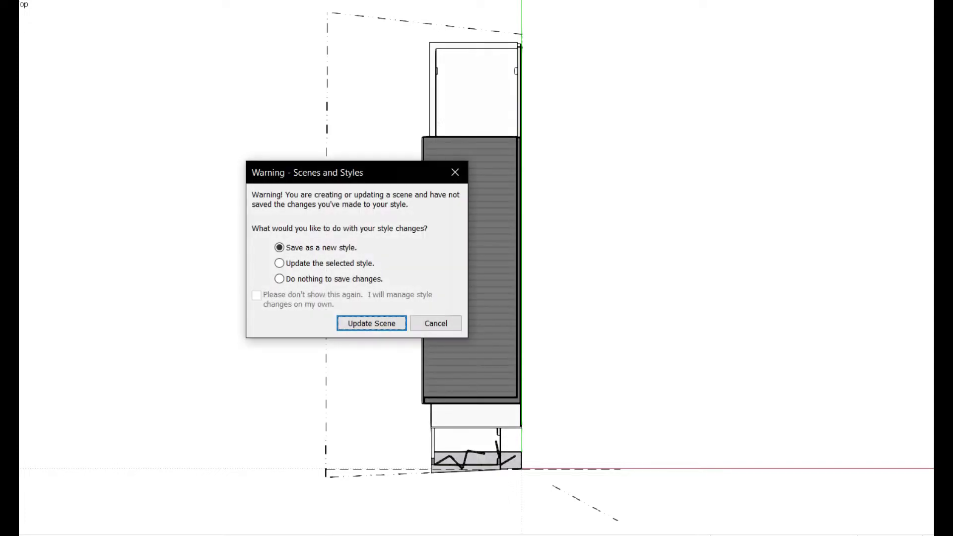
Update the scene to keep the style changes, then zoom into the upper-floor plan
{"action": "left_click", "coordinate": [370, 326]}
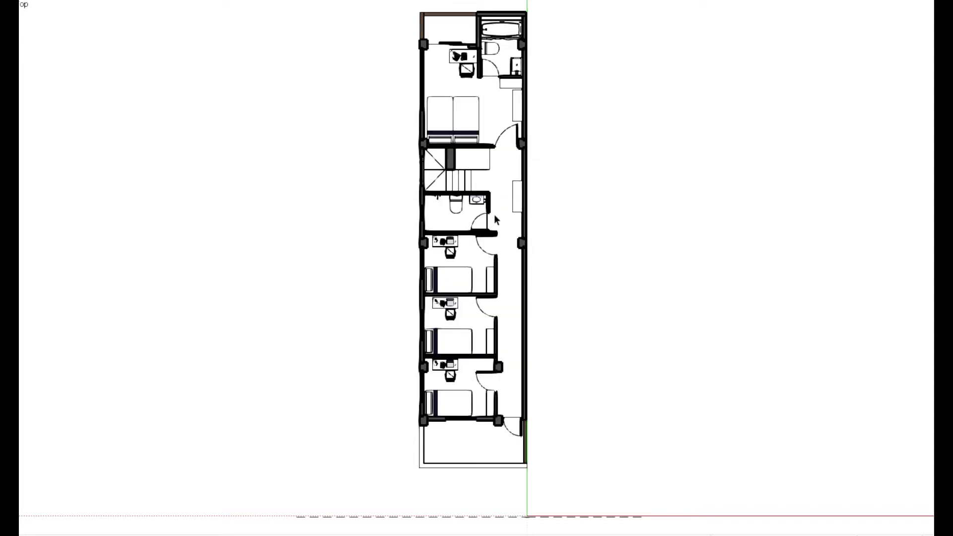
{"action": "scroll", "coordinate": [524, 56], "scroll_direction": "up", "scroll_amount": 3}
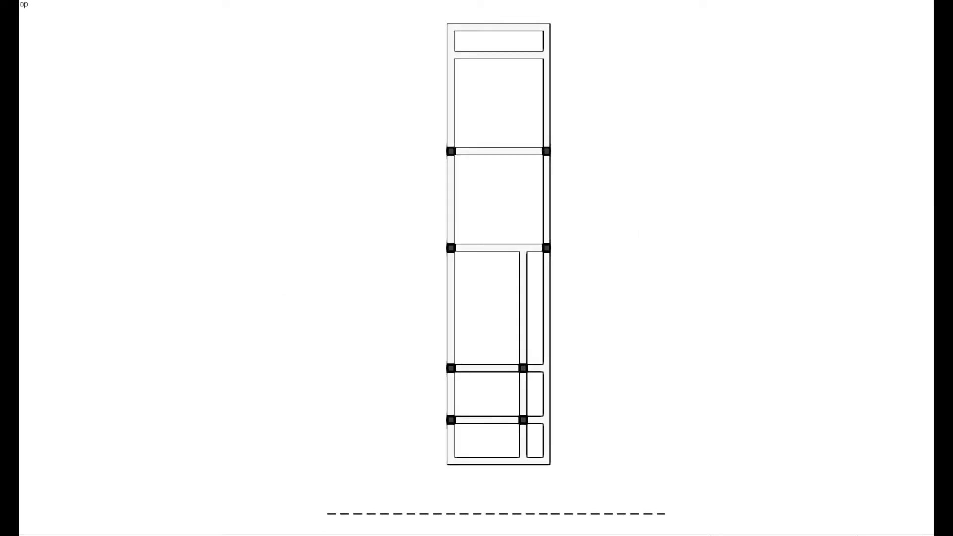
Orbit the exploded floors, cycle Top, Iso and Front views, ending on the building's Iso view
{"action": "middle_click_drag", "start_coordinate": [577, 228], "coordinate": [410, 91]}
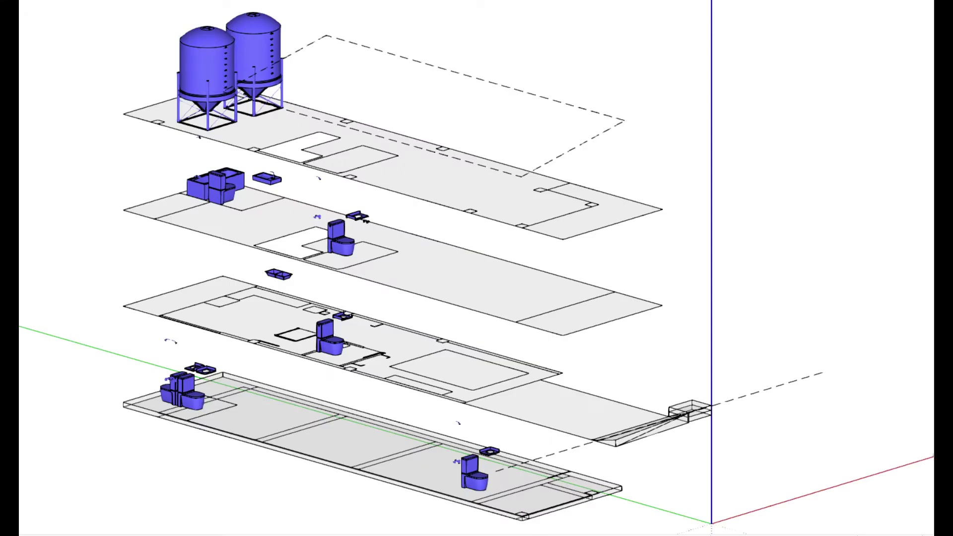
{"action": "middle_click_drag", "start_coordinate": [702, 223], "coordinate": [224, 181]}
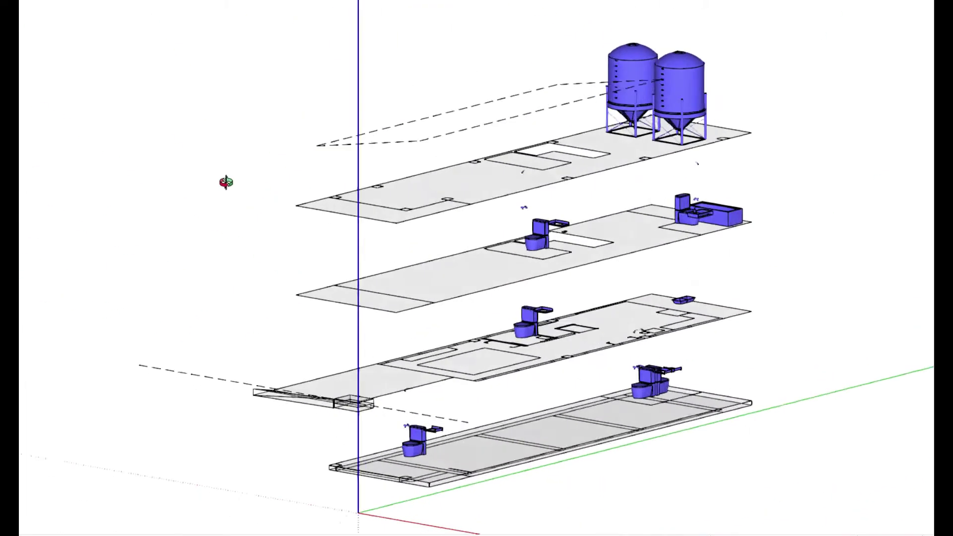
{"action": "key", "text": "F2"}
{"action": "key", "text": "F8"}
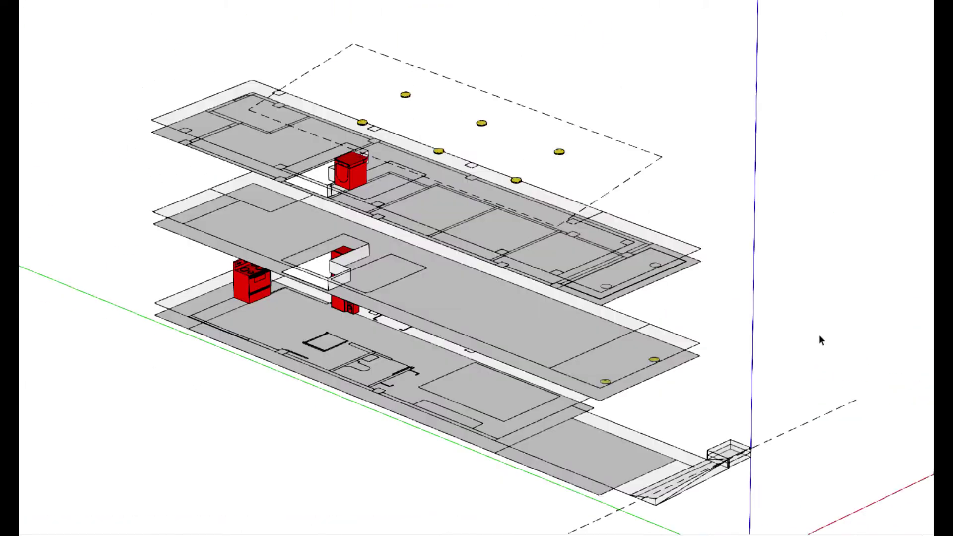
{"action": "key", "text": "F3"}
{"action": "key", "text": "F2"}
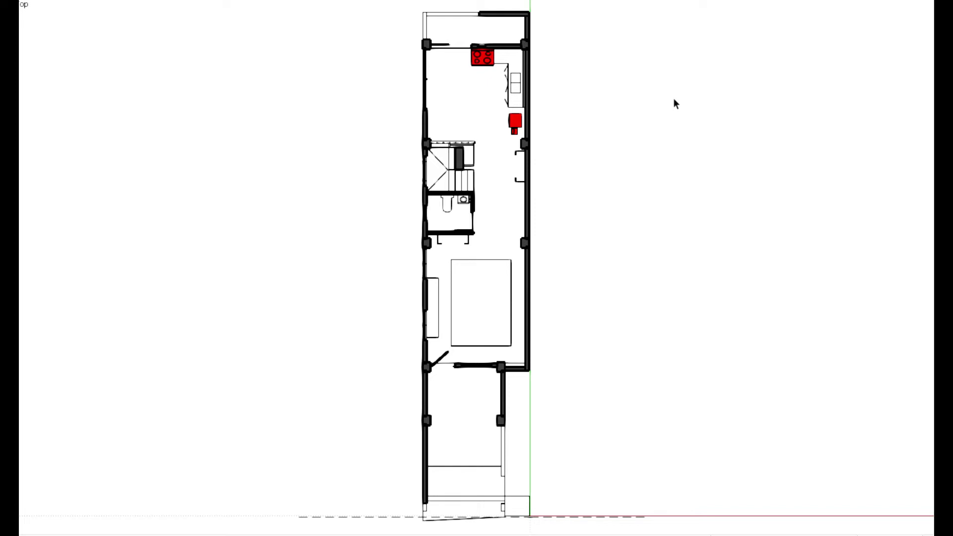
{"action": "key", "text": "F8"}
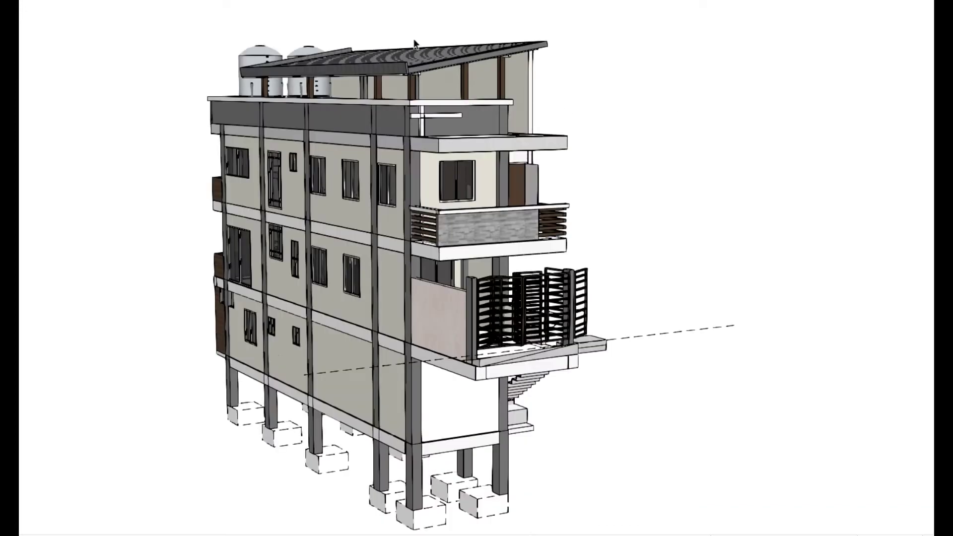
Orbit to the building's long side, then closer around the cut-away furnished interior
{"action": "mouse_move", "coordinate": [637, 219]}
{"action": "middle_mouse_down"}
{"action": "mouse_move", "coordinate": [134, 188]}
{"action": "mouse_move", "coordinate": [534, 253]}
{"action": "mouse_move", "coordinate": [743, 196]}
{"action": "middle_mouse_up"}
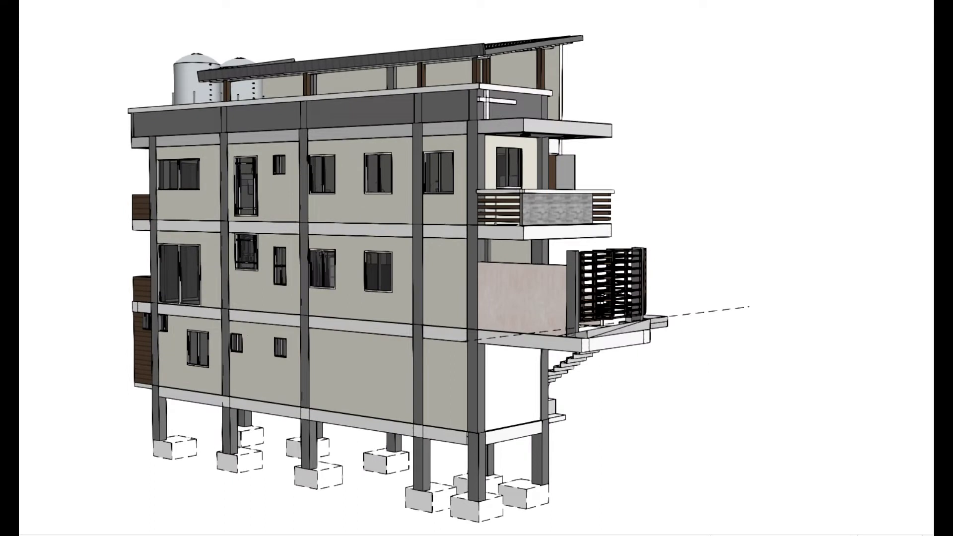
{"action": "mouse_move", "coordinate": [735, 213]}
{"action": "middle_mouse_down"}
{"action": "mouse_move", "coordinate": [614, 211]}
{"action": "mouse_move", "coordinate": [472, 149]}
{"action": "middle_mouse_up"}
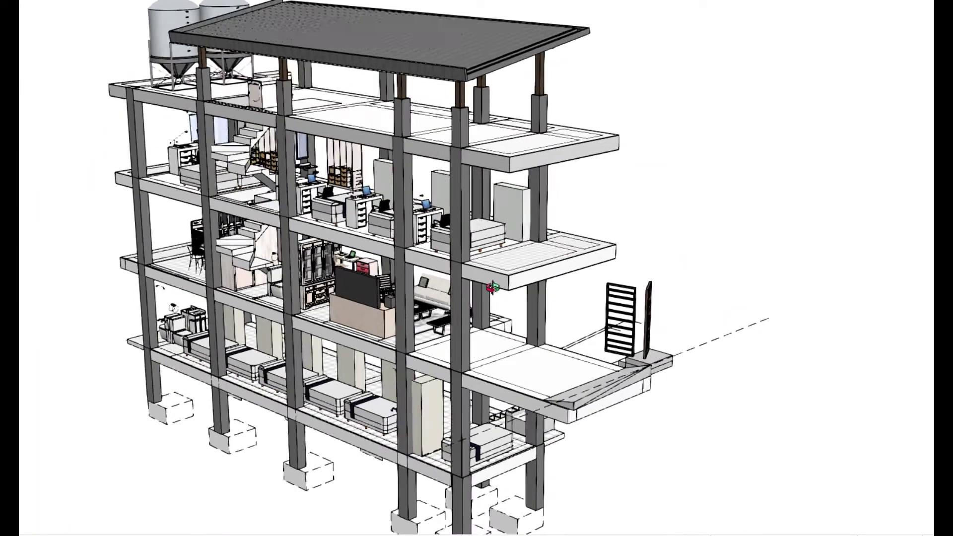
Orbit lower to a frontal side view of the exploded, column-free floors
{"action": "mouse_move", "coordinate": [472, 149]}
{"action": "middle_mouse_down"}
{"action": "mouse_move", "coordinate": [472, 197]}
{"action": "mouse_move", "coordinate": [363, 369]}
{"action": "middle_mouse_up"}
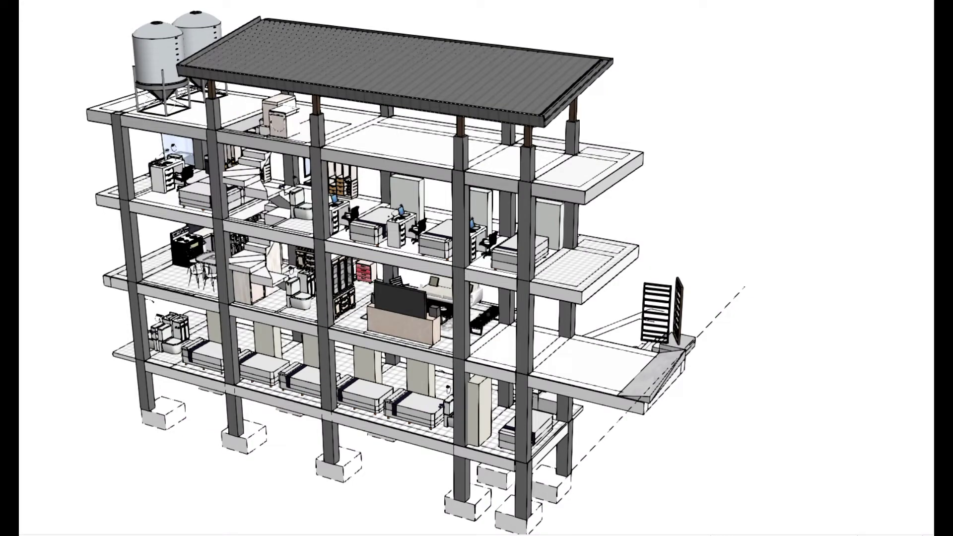
{"action": "middle_click_drag", "start_coordinate": [566, 214], "coordinate": [507, 323]}
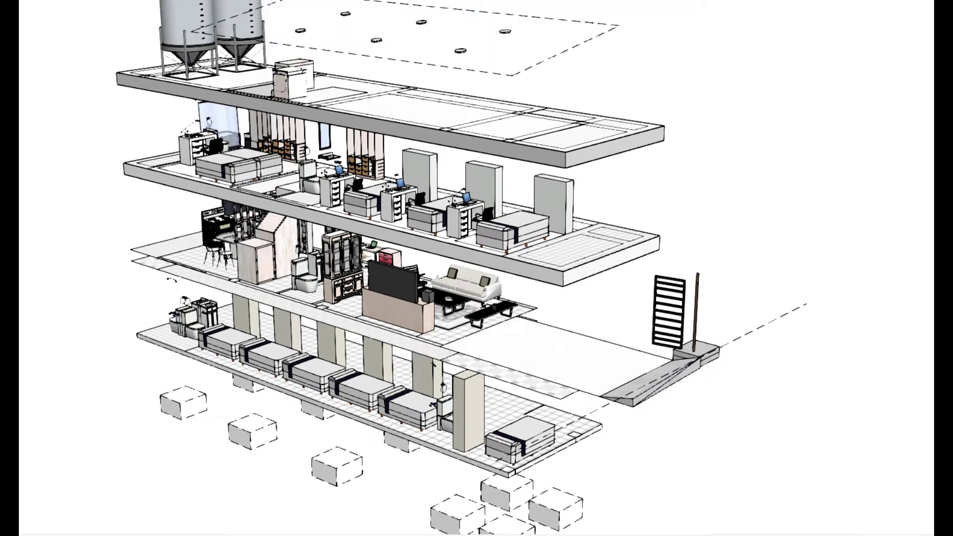
Swing around the exploded model and orbit up to look down onto the floors
{"action": "mouse_move", "coordinate": [252, 322]}
{"action": "middle_mouse_down"}
{"action": "mouse_move", "coordinate": [374, 304]}
{"action": "mouse_move", "coordinate": [373, 348]}
{"action": "middle_mouse_up"}
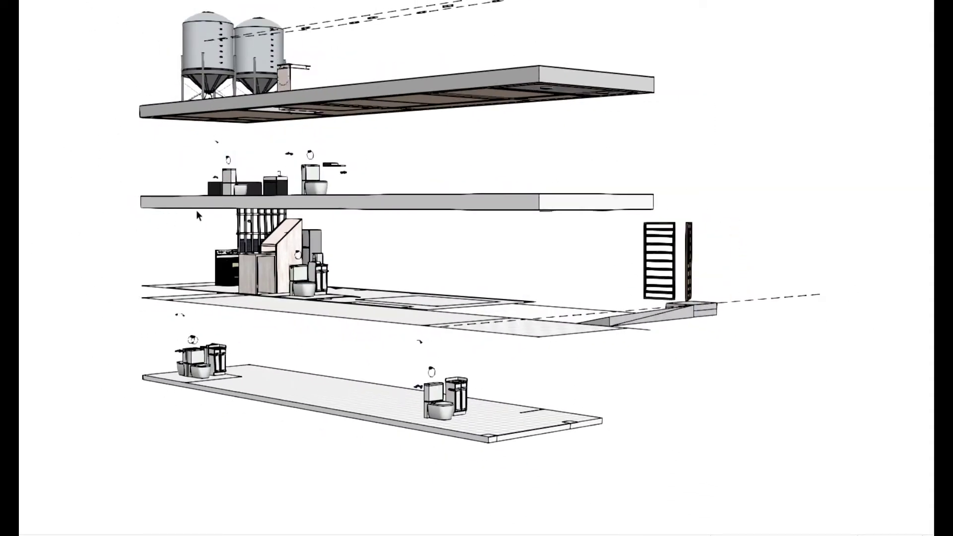
{"action": "middle_click_drag", "start_coordinate": [196, 210], "coordinate": [199, 296]}
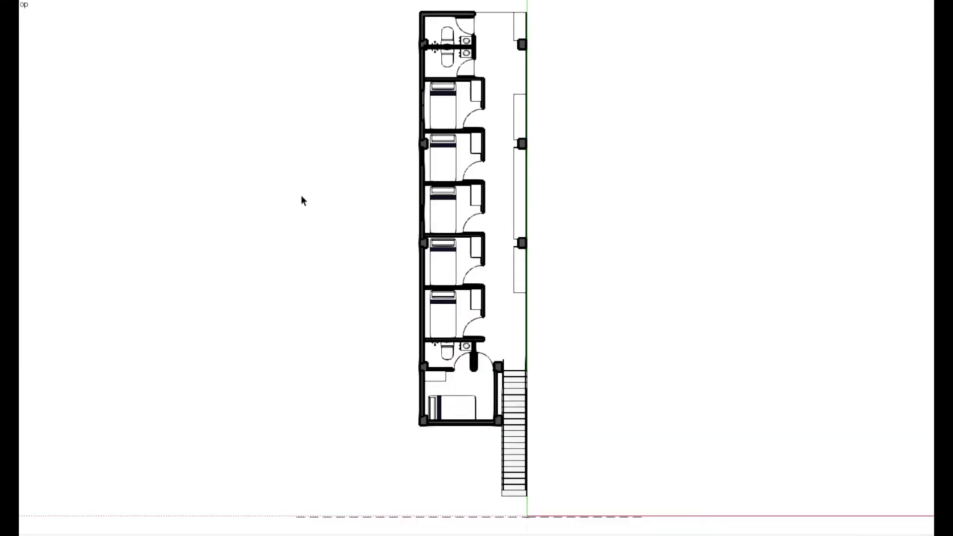
Orbit the single floor into 3D, switch to Top view, then tilt and zoom the plan
{"action": "middle_click_drag", "start_coordinate": [578, 334], "coordinate": [181, 53]}
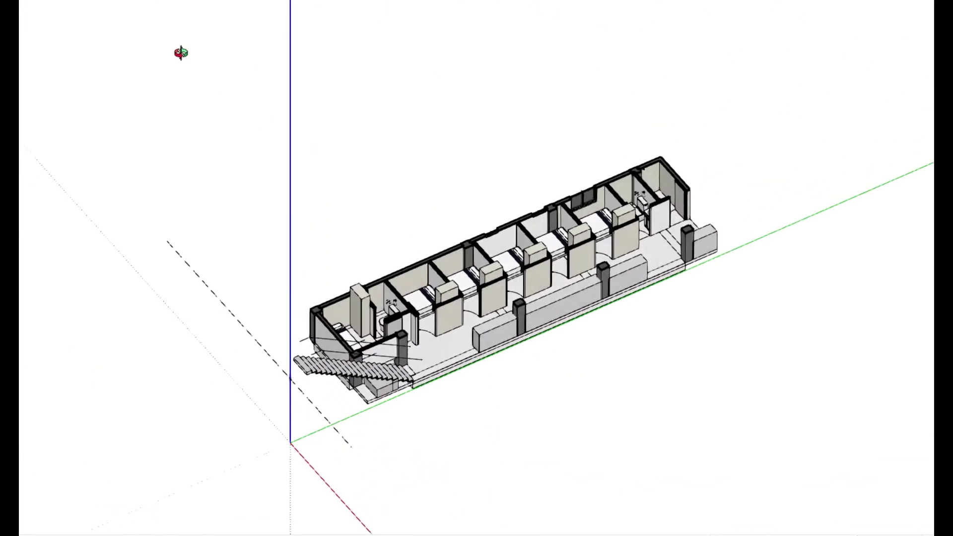
{"action": "left_click", "coordinate": [254, 1]}
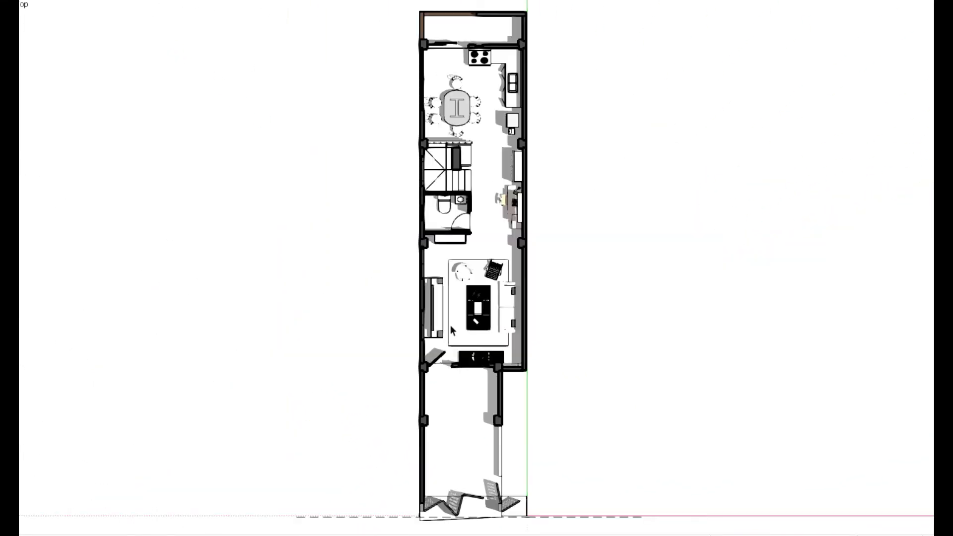
{"action": "mouse_move", "coordinate": [452, 330]}
{"action": "middle_mouse_down"}
{"action": "mouse_move", "coordinate": [400, 244]}
{"action": "mouse_move", "coordinate": [598, 120]}
{"action": "middle_mouse_up"}
{"action": "scroll", "coordinate": [454, 215], "scroll_direction": "up", "scroll_amount": 3}
{"action": "scroll", "coordinate": [415, 211], "scroll_direction": "up", "scroll_amount": 3}
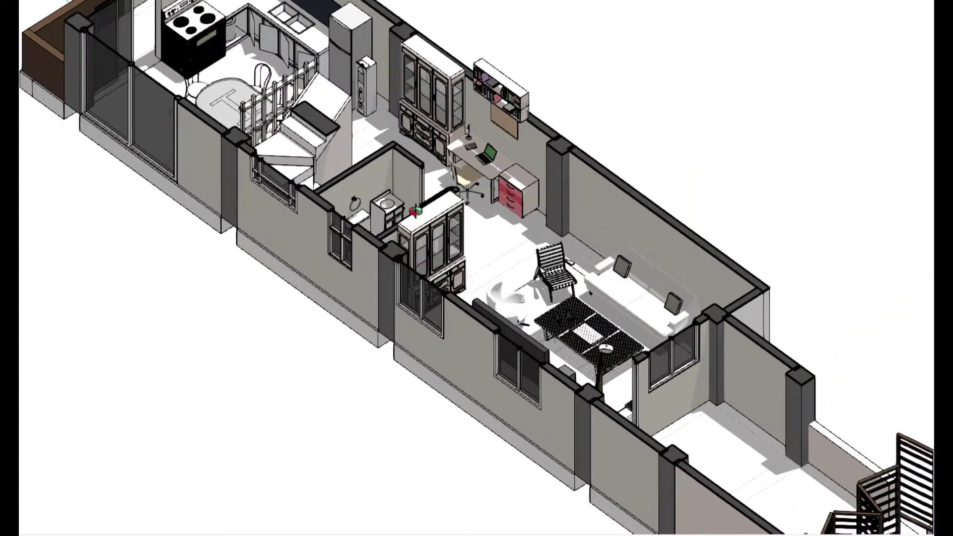
{"action": "scroll", "coordinate": [378, 233], "scroll_direction": "down", "scroll_amount": 3}
Zoom over the living area, return to the flat top plan, then show the shaded floor plan
{"action": "mouse_move", "coordinate": [415, 211]}
{"action": "middle_mouse_down"}
{"action": "mouse_move", "coordinate": [377, 233]}
{"action": "mouse_move", "coordinate": [318, 298]}
{"action": "mouse_move", "coordinate": [164, 325]}
{"action": "middle_mouse_up"}
{"action": "scroll", "coordinate": [377, 233], "scroll_direction": "up", "scroll_amount": 2}
{"action": "scroll", "coordinate": [310, 311], "scroll_direction": "up", "scroll_amount": 3}
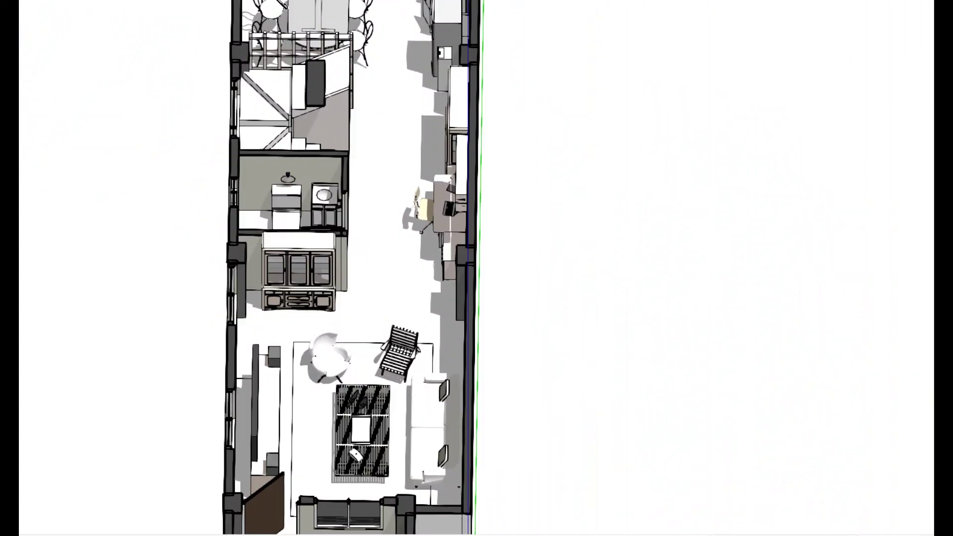
{"action": "left_click", "coordinate": [283, 4]}
{"action": "scroll", "coordinate": [472, 65], "scroll_direction": "up", "scroll_amount": 5}
{"action": "scroll", "coordinate": [428, 23], "scroll_direction": "up", "scroll_amount": 3}
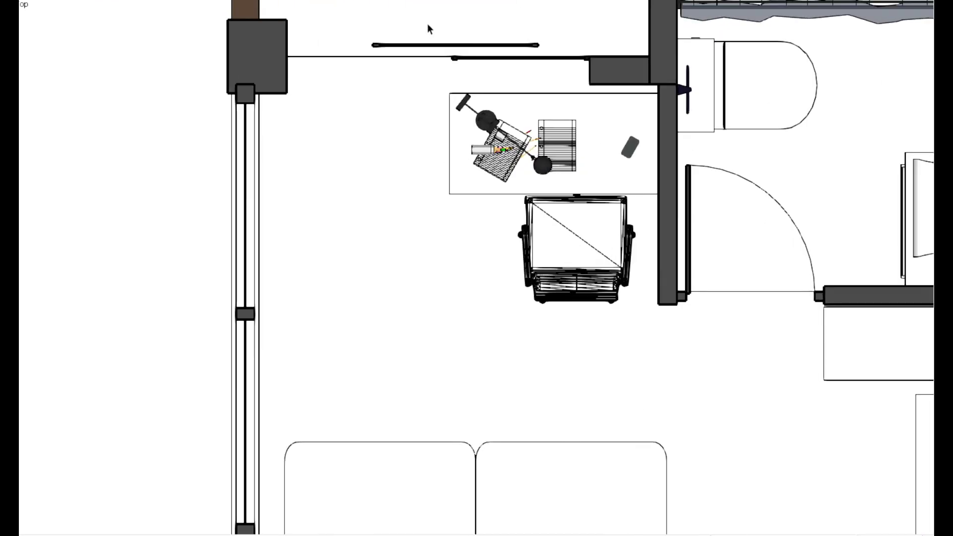
{"action": "left_click", "coordinate": [254, 4]}
Zoom into the stove, tilt the kitchen into 3D, then show the front section scene
{"action": "scroll", "coordinate": [485, 44], "scroll_direction": "up", "scroll_amount": 3}
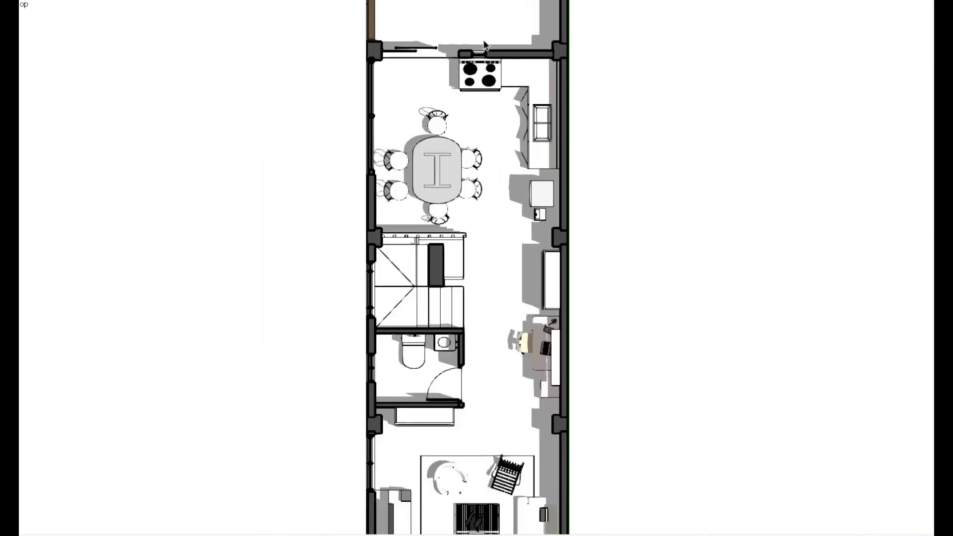
{"action": "scroll", "coordinate": [486, 45], "scroll_direction": "up", "scroll_amount": 3}
{"action": "scroll", "coordinate": [364, 37], "scroll_direction": "up", "scroll_amount": 3}
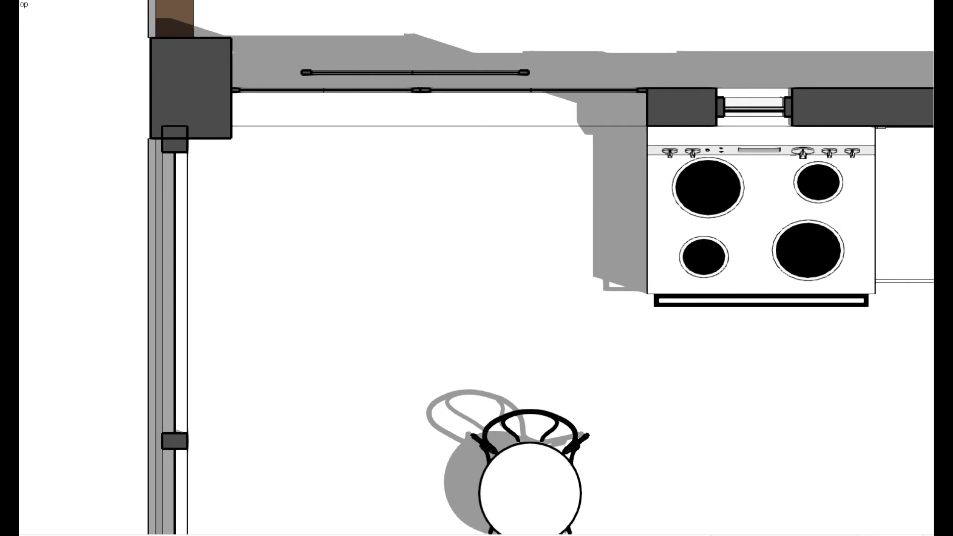
{"action": "middle_click_drag", "start_coordinate": [647, 319], "coordinate": [482, 105]}
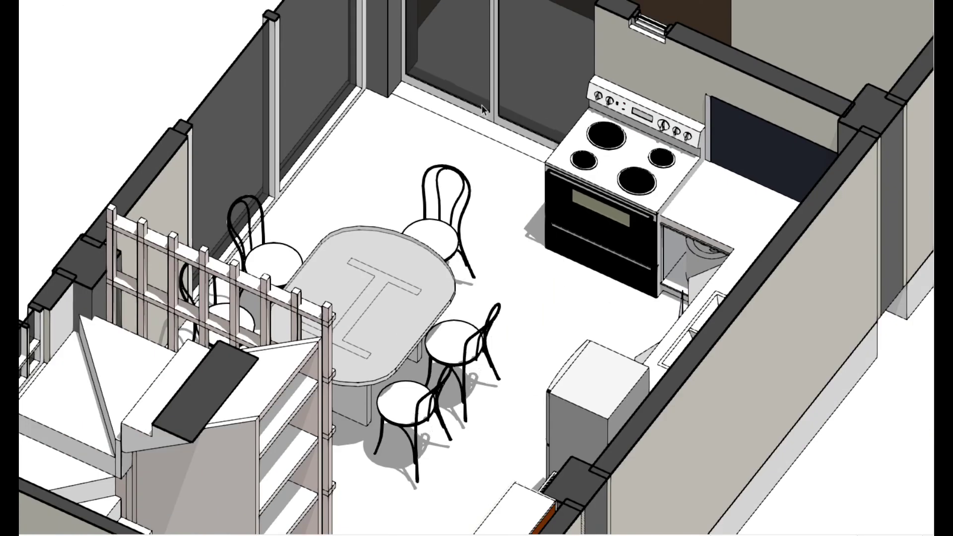
{"action": "scroll", "coordinate": [482, 105], "scroll_direction": "down", "scroll_amount": 2}
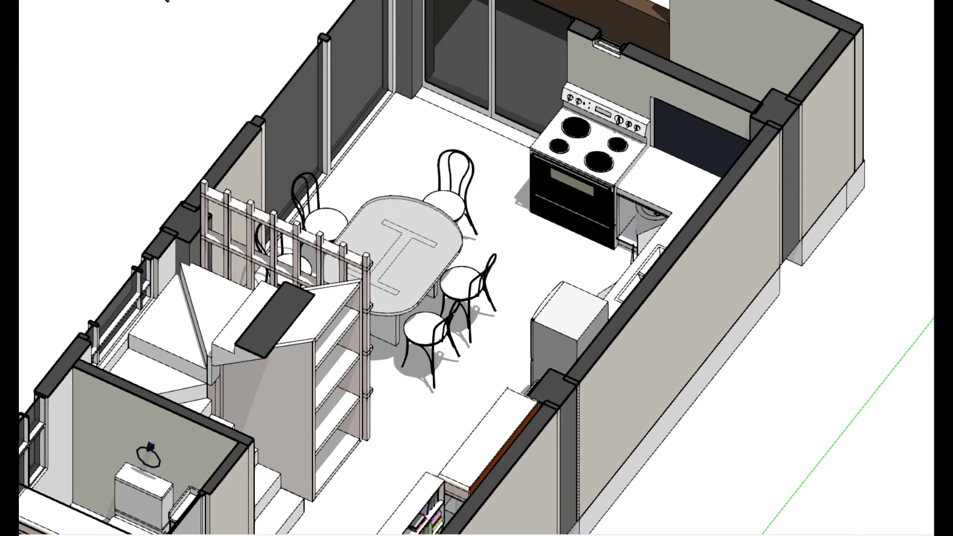
{"action": "left_click", "coordinate": [154, 1]}
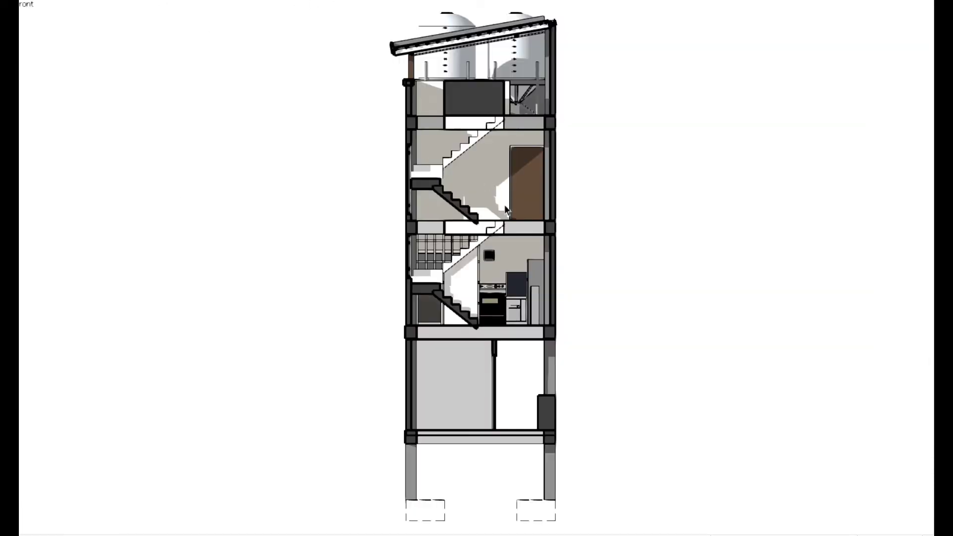
Orbit the section obliquely, then step through scenes to the bare structural frame view
{"action": "scroll", "coordinate": [499, 207], "scroll_direction": "up", "scroll_amount": 3}
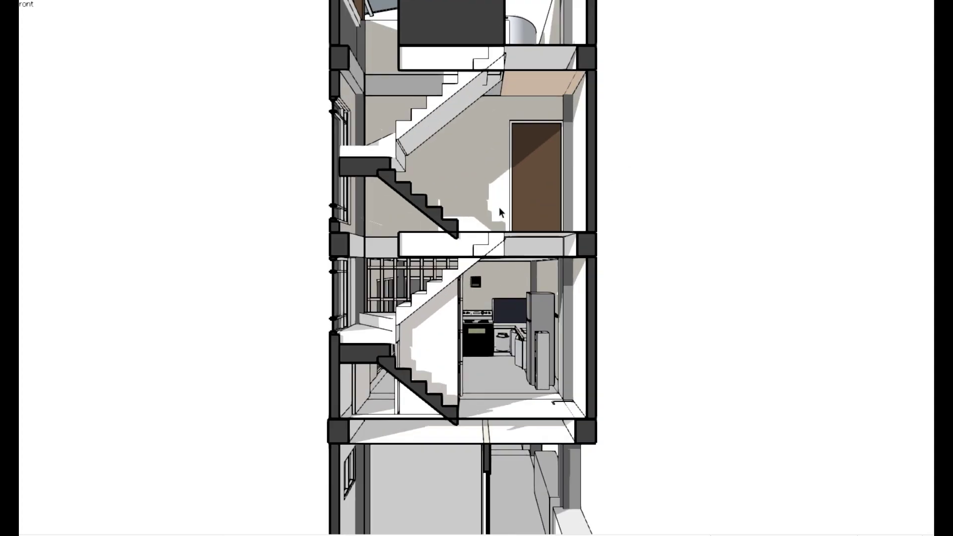
{"action": "mouse_move", "coordinate": [499, 207]}
{"action": "middle_mouse_down"}
{"action": "mouse_move", "coordinate": [214, 297]}
{"action": "mouse_move", "coordinate": [725, 245]}
{"action": "middle_mouse_up"}
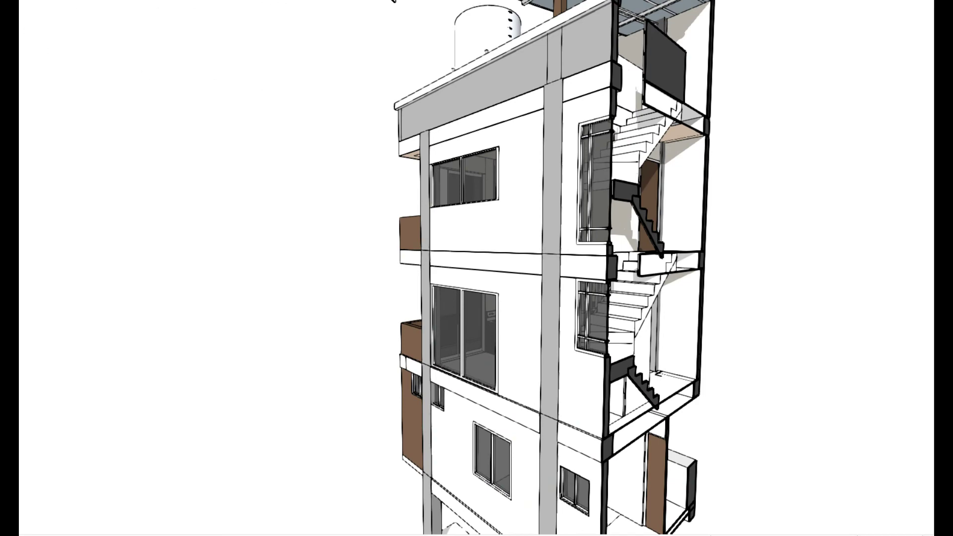
{"action": "left_click", "coordinate": [393, 1]}
{"action": "left_click", "coordinate": [392, 1]}
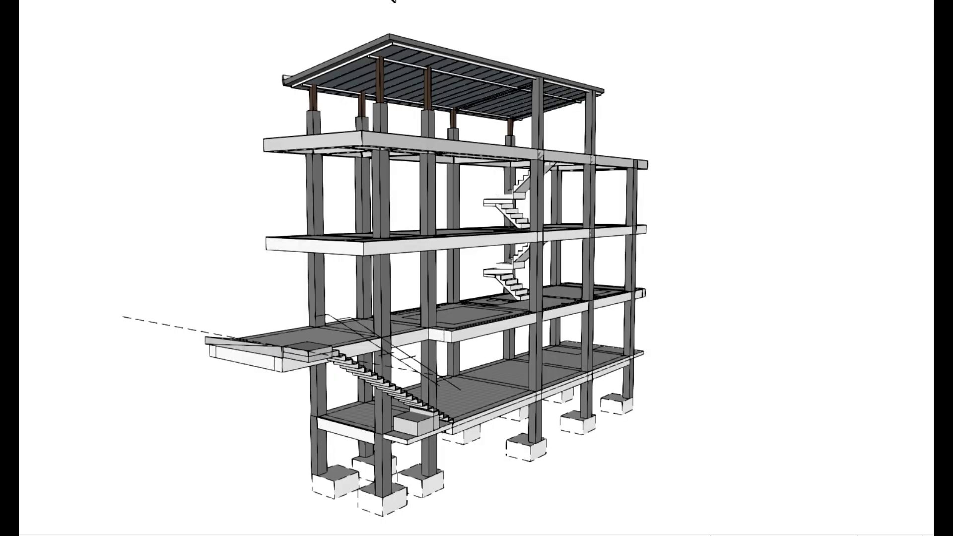